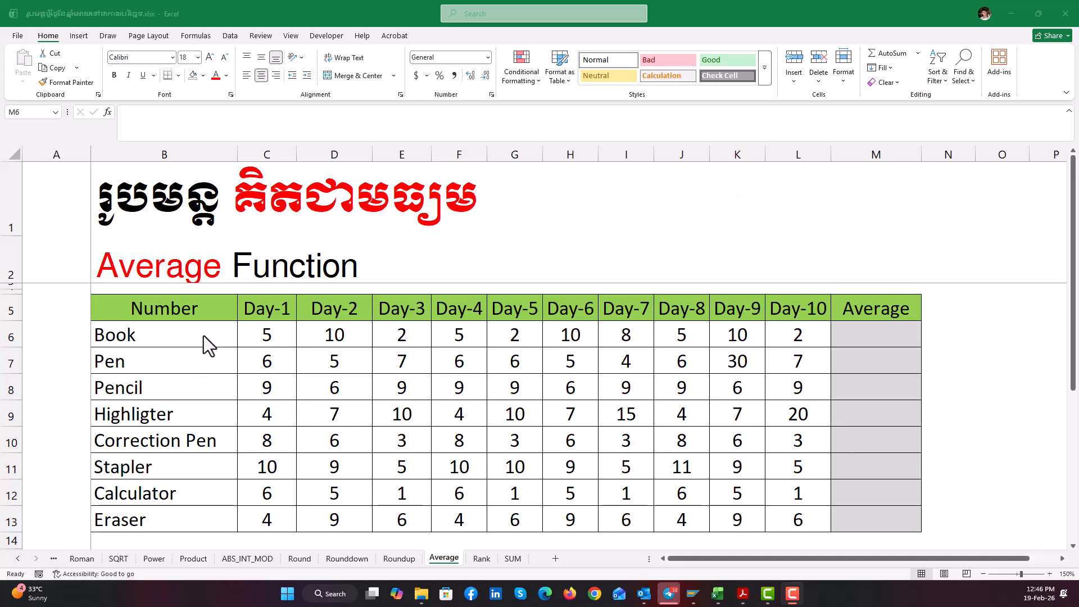
Step: Look over the item names in the Number column, from Book down to Stapler
left_click(281, 337)
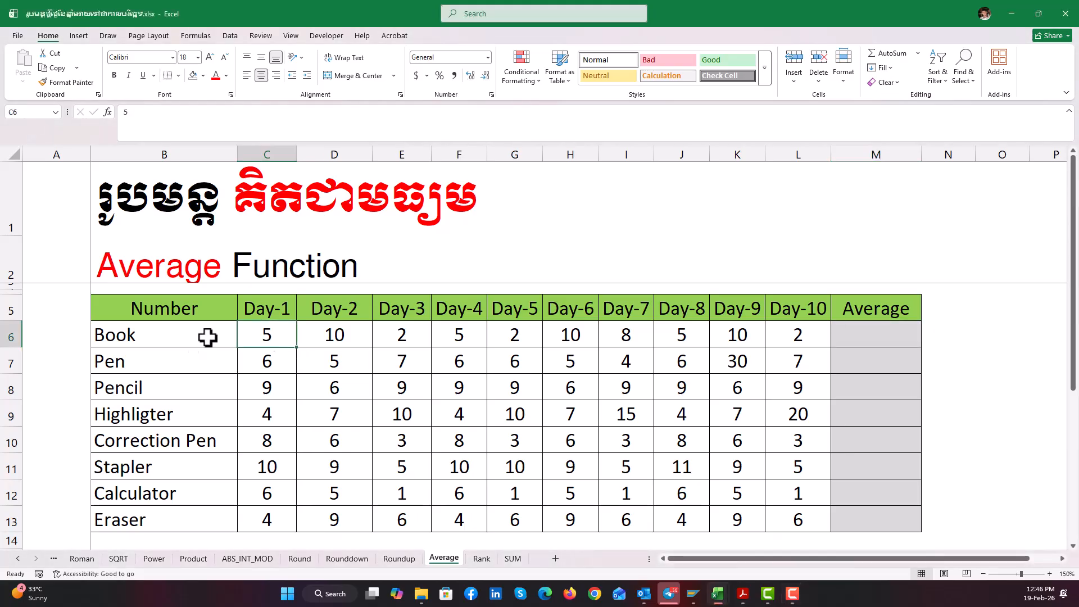
left_click(146, 336)
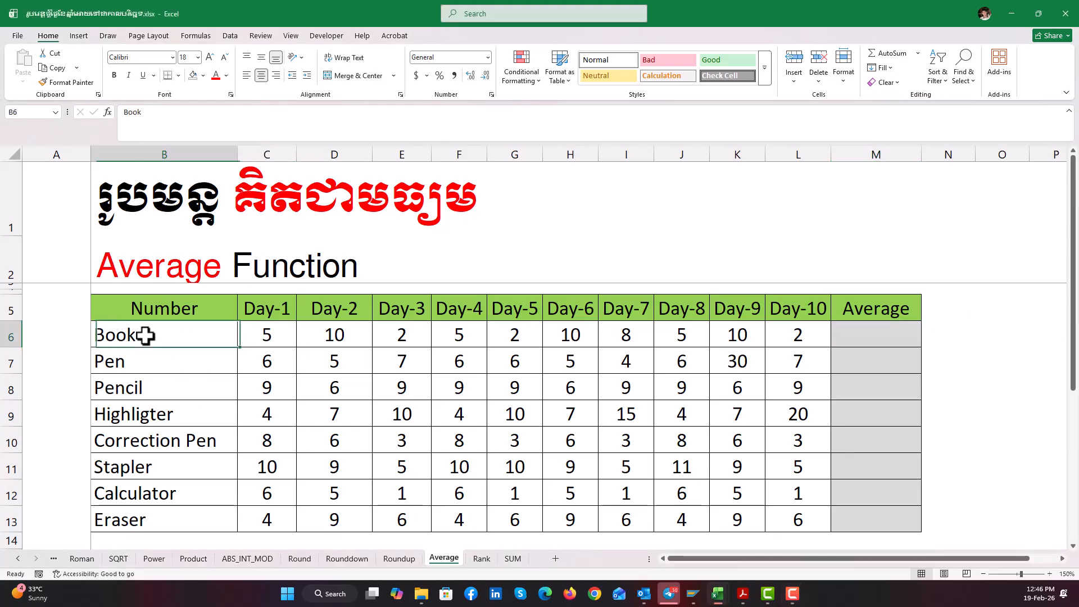
left_click(163, 363)
left_click(169, 388)
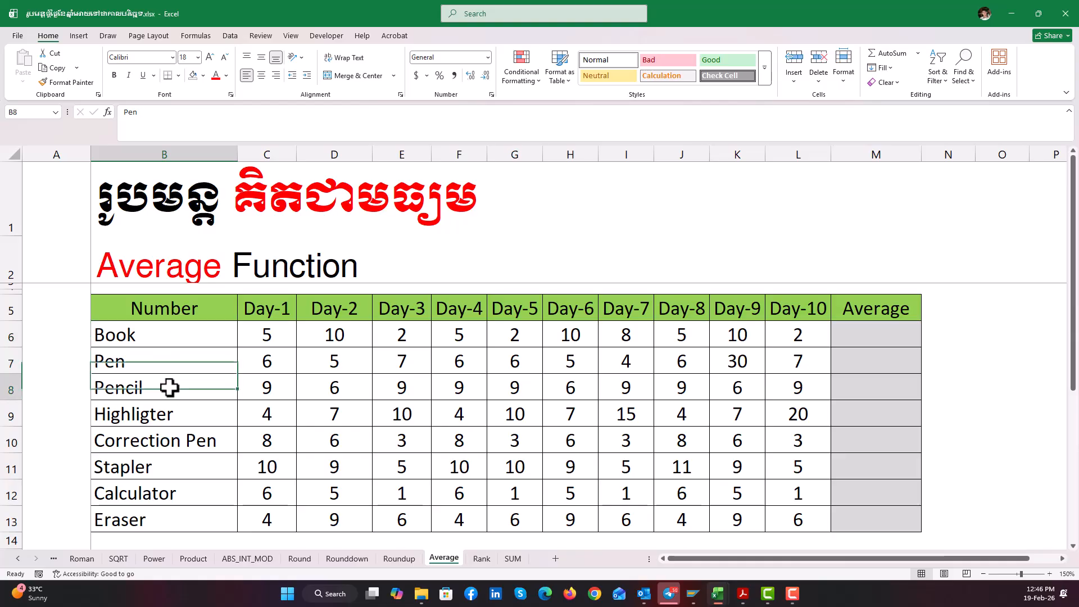
left_click(196, 416)
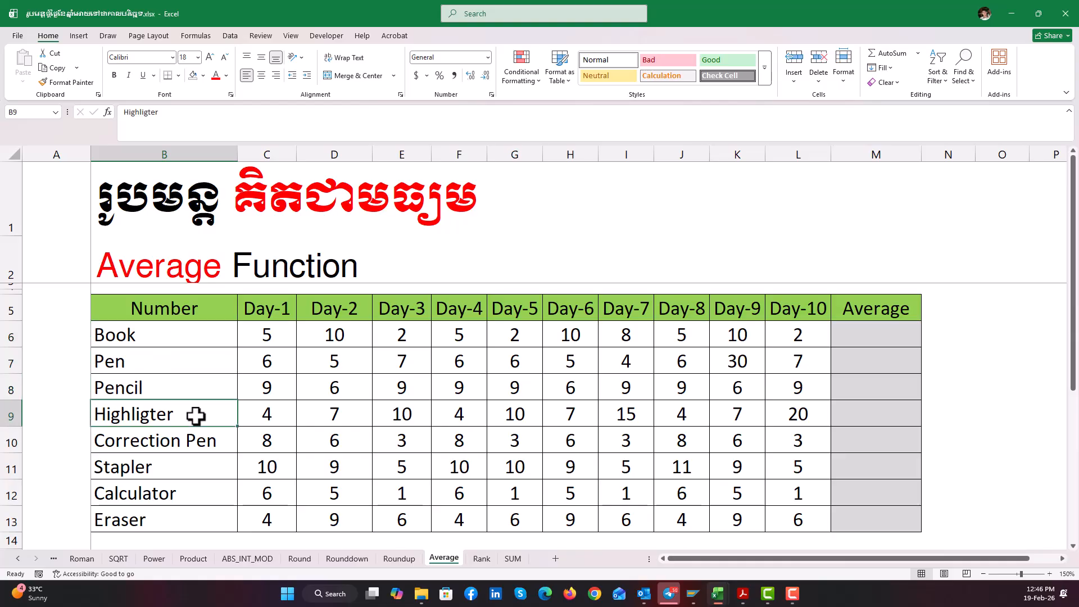
left_click(213, 441)
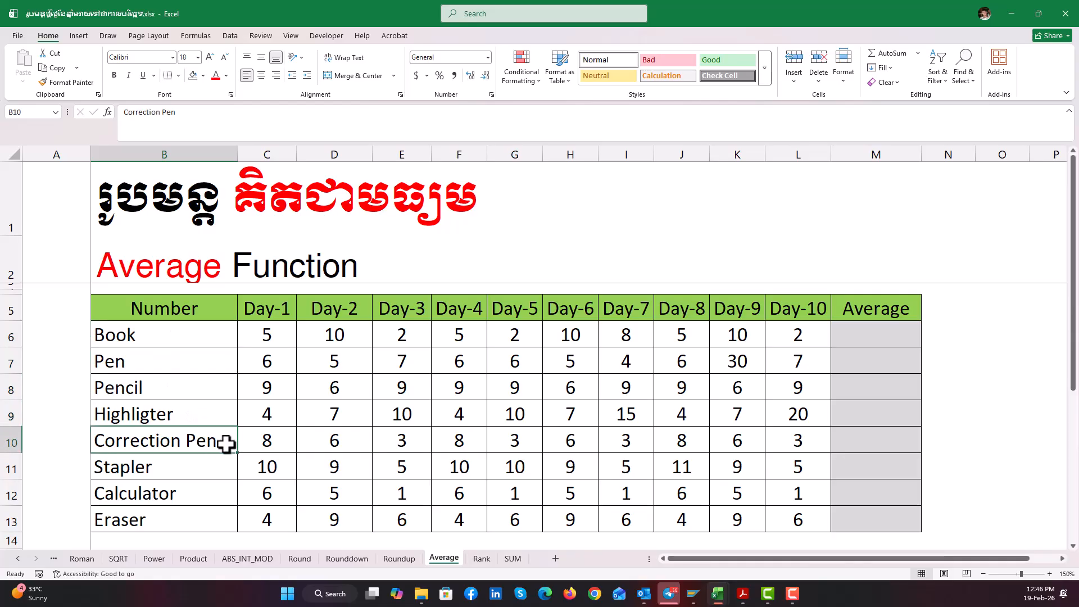
left_click(191, 467)
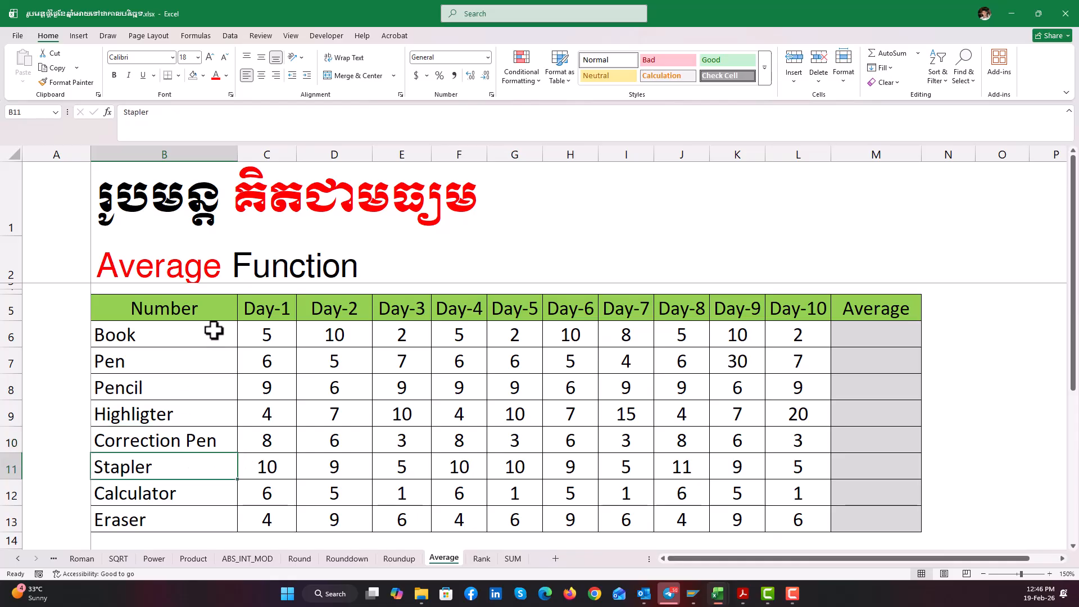
Step: Examine the Book row's daily values from Day-1 to Day-10 and its empty Average cell
left_click(274, 338)
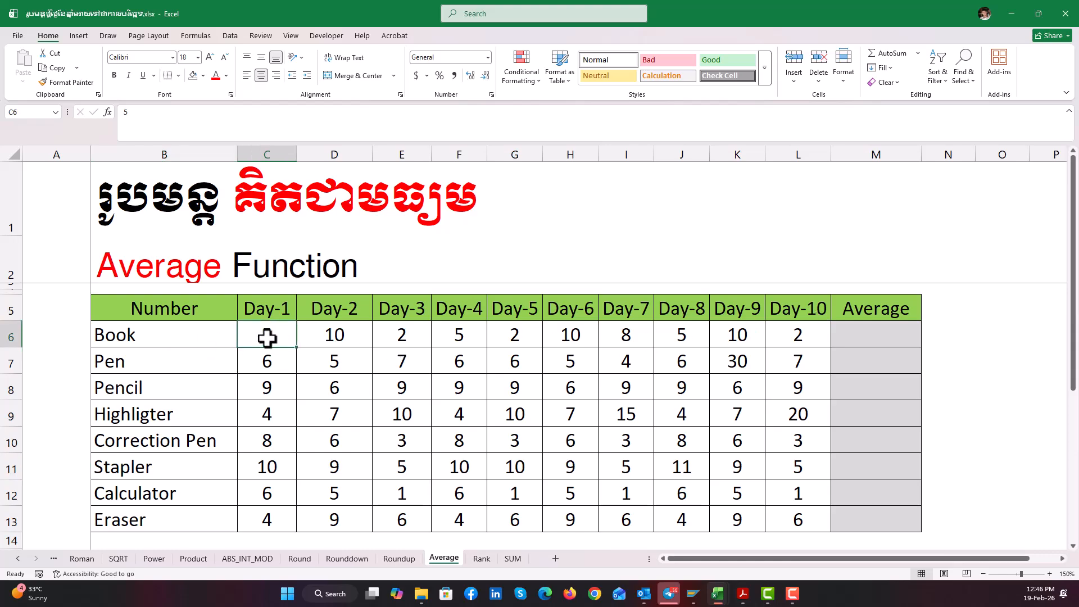
left_click(359, 334)
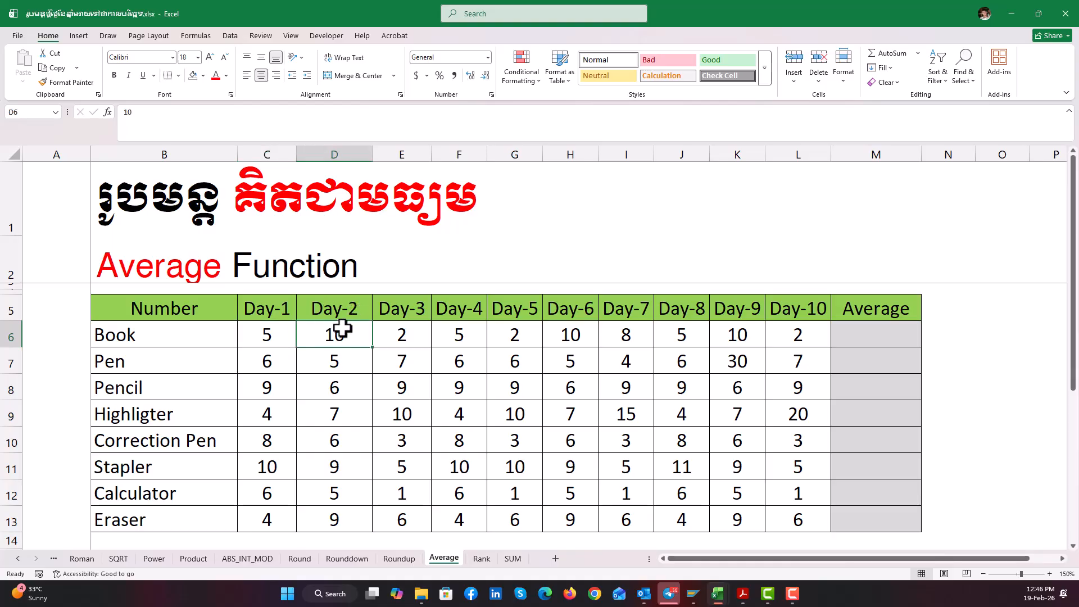
left_click(403, 333)
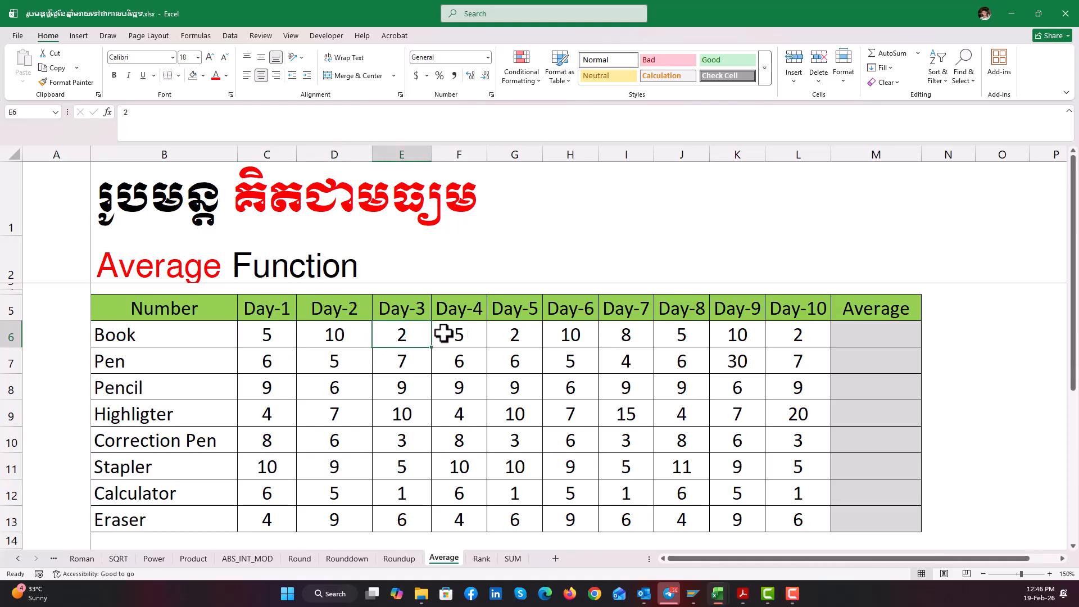
left_click(816, 335)
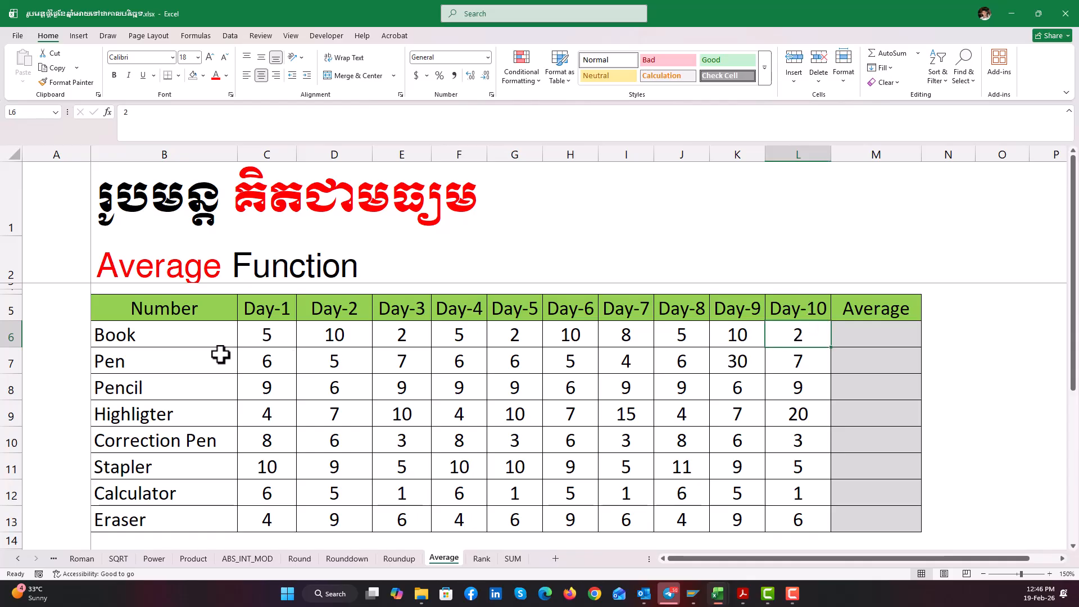
left_click(161, 336)
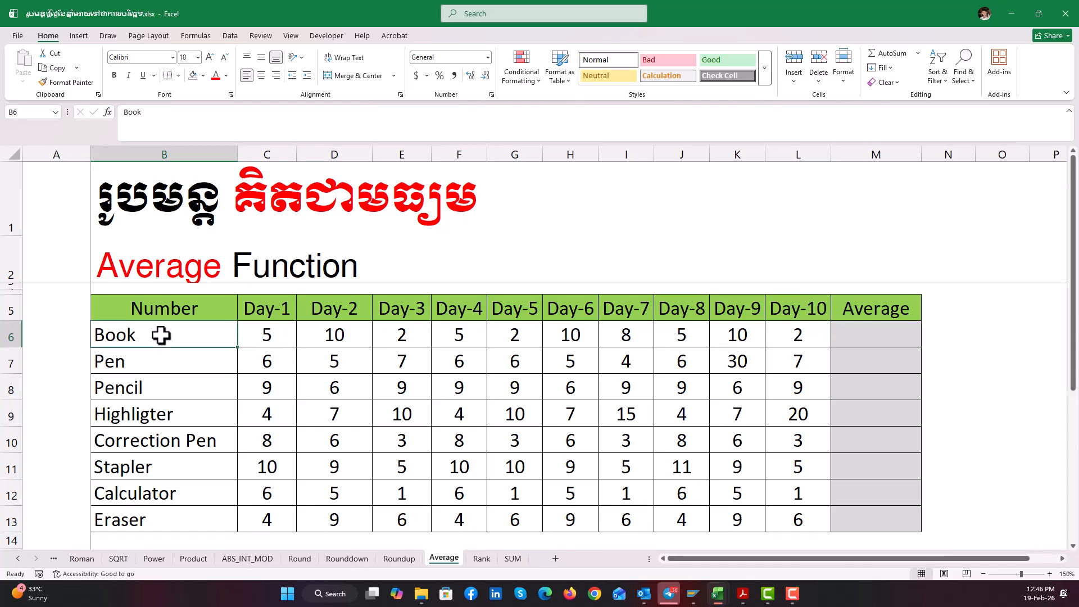
left_click(871, 337)
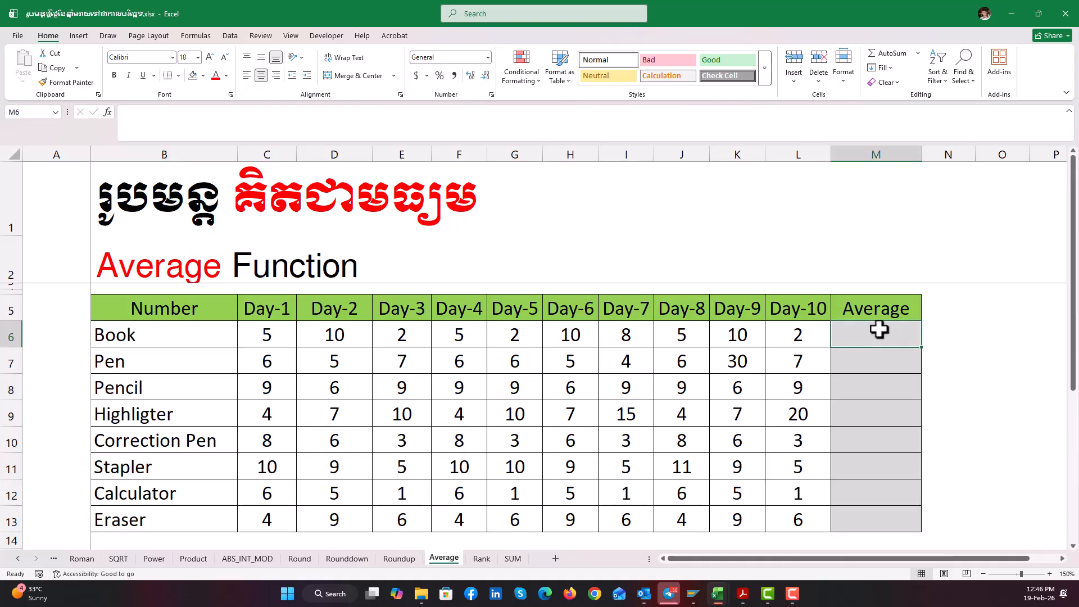
left_click(1002, 327)
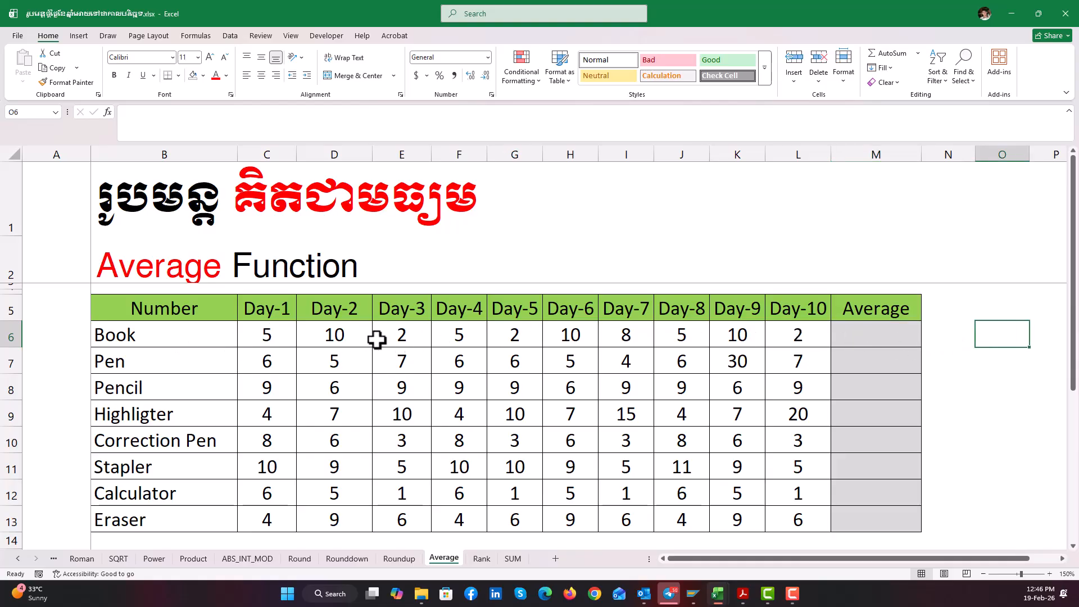
scroll(497, 365, "down", 1)
scroll(497, 365, "up", 1)
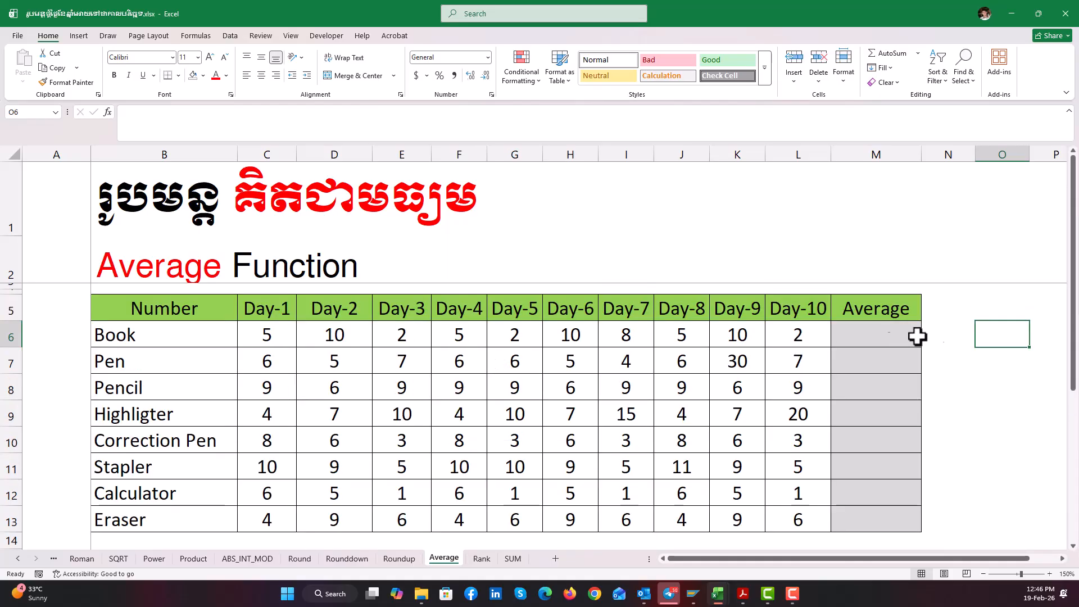
left_click(949, 336)
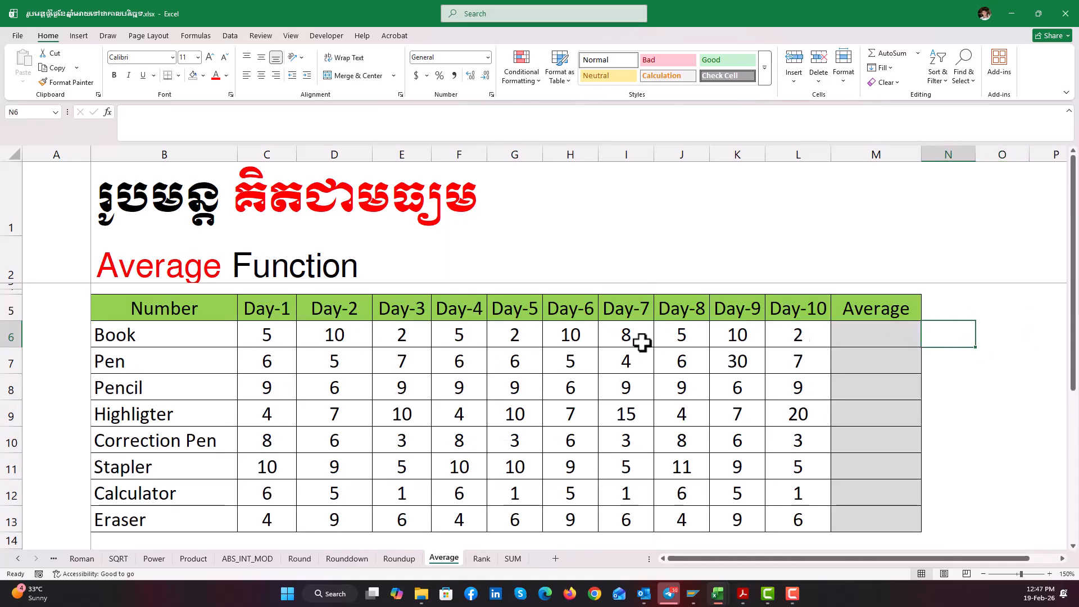
left_click(1006, 332)
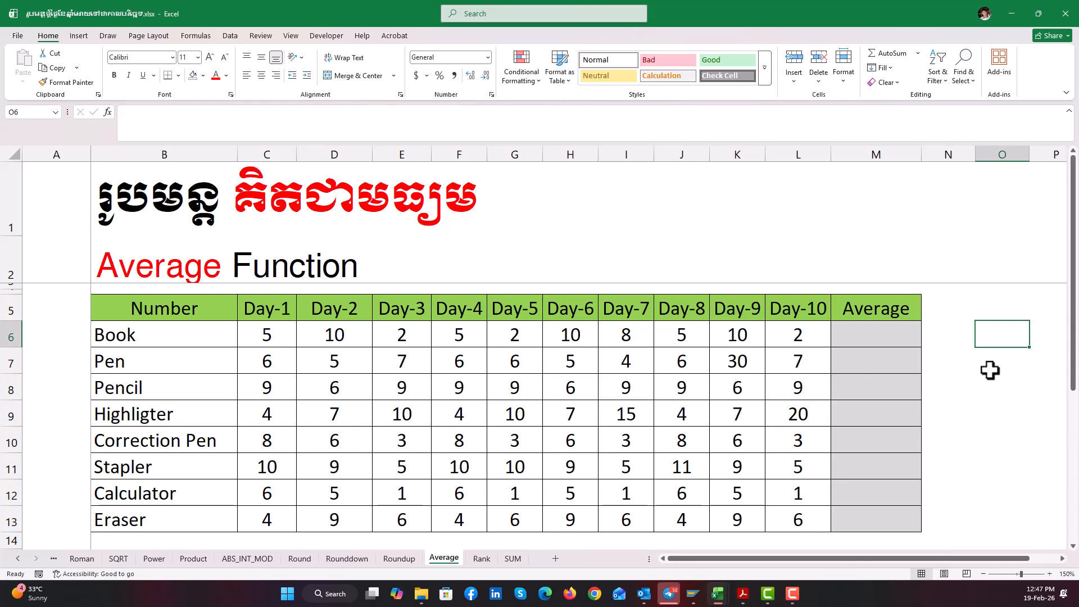
left_click(270, 334)
left_click(343, 337)
left_click(388, 336)
left_click(444, 336)
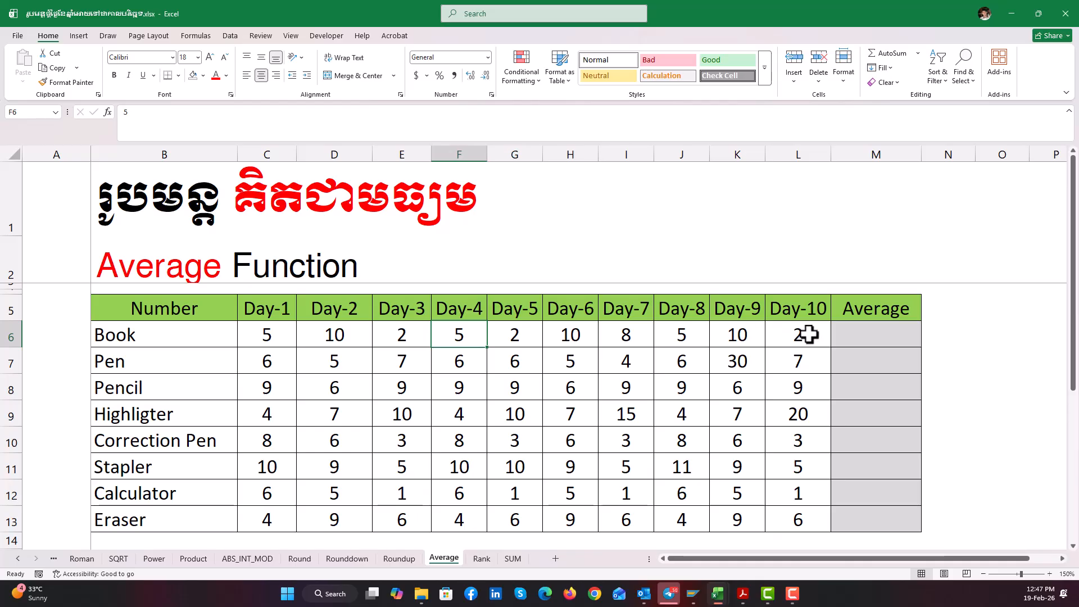
Step: Begin an addition formula in cell O6 that sums the Book values for Day-1 to Day-4 (+C6+D6+E6+F6+)
left_click(959, 336)
left_click(989, 346)
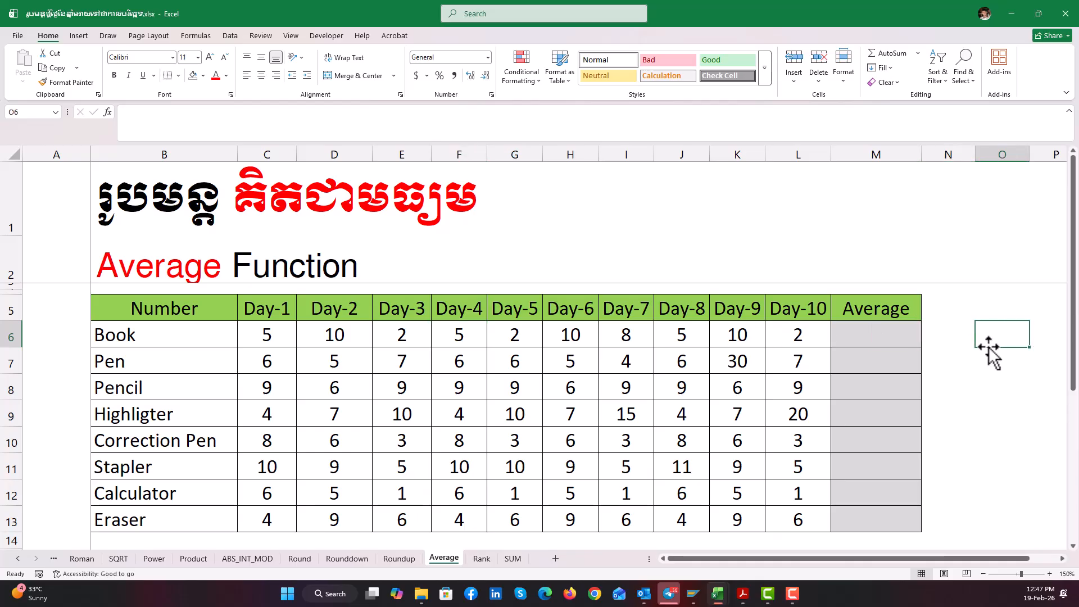
type("+")
left_click(282, 332)
type("+")
left_click(314, 333)
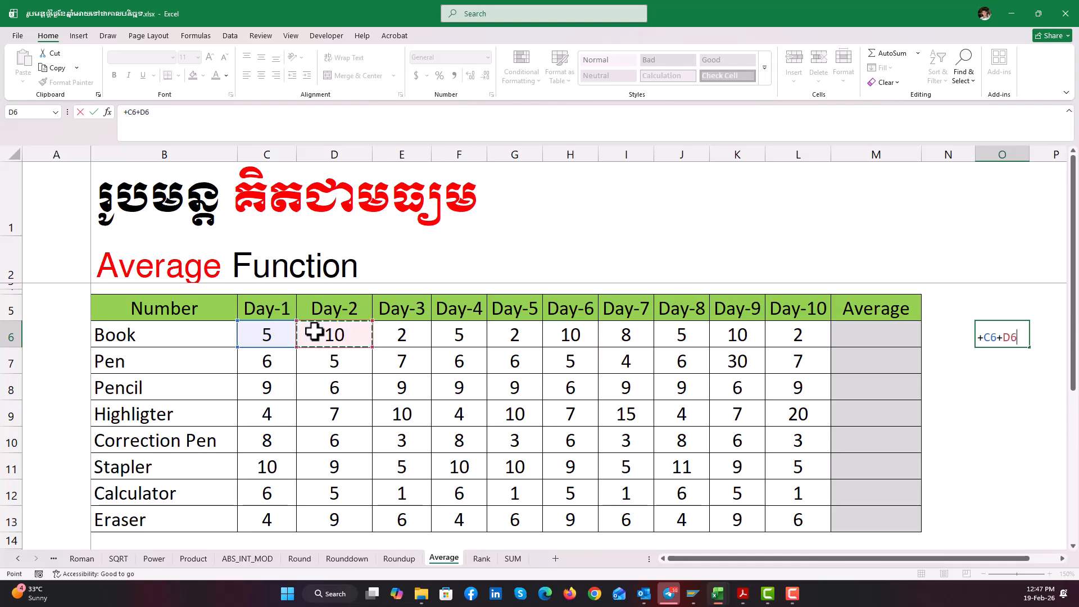
left_click(416, 336)
type("+E6+")
left_click(464, 333)
type("+E6+F6+")
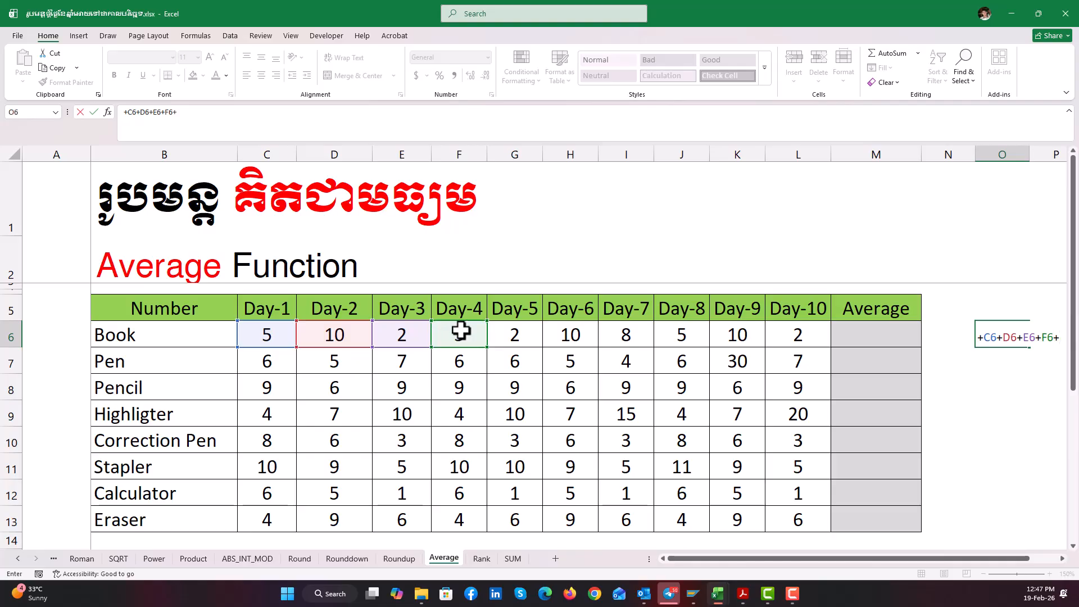
Step: Complete the sum in O6 with the Book values for Day-5 to Day-10 (G6 to L6) and enter the formula
left_click(522, 332)
type("+")
left_click(569, 337)
type("+H6+")
left_click(615, 337)
type("+H6+I6+")
left_click(685, 332)
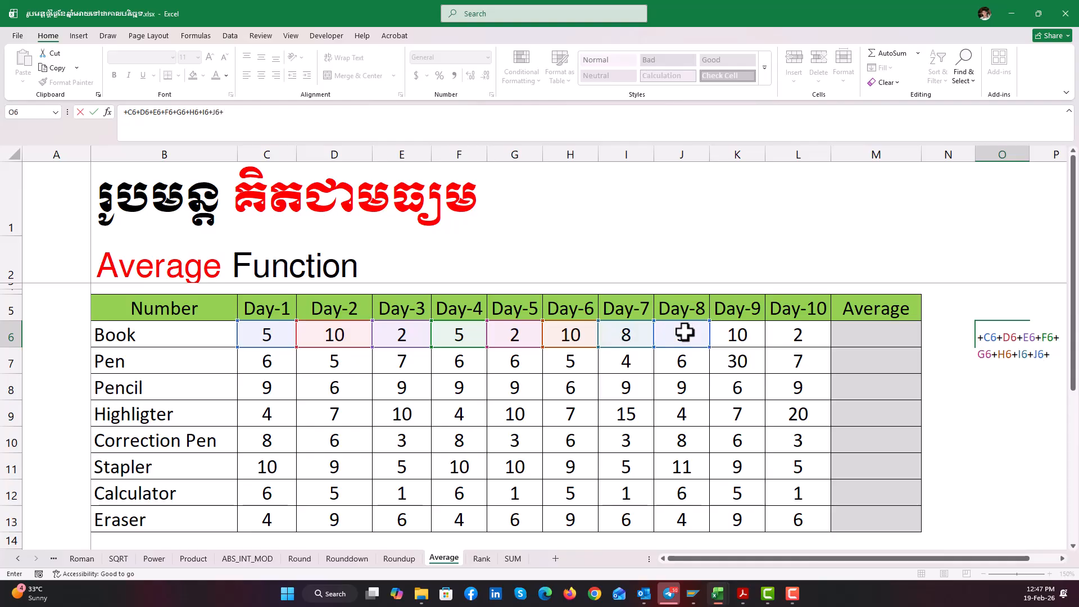
left_click(745, 333)
type("+")
left_click(795, 333)
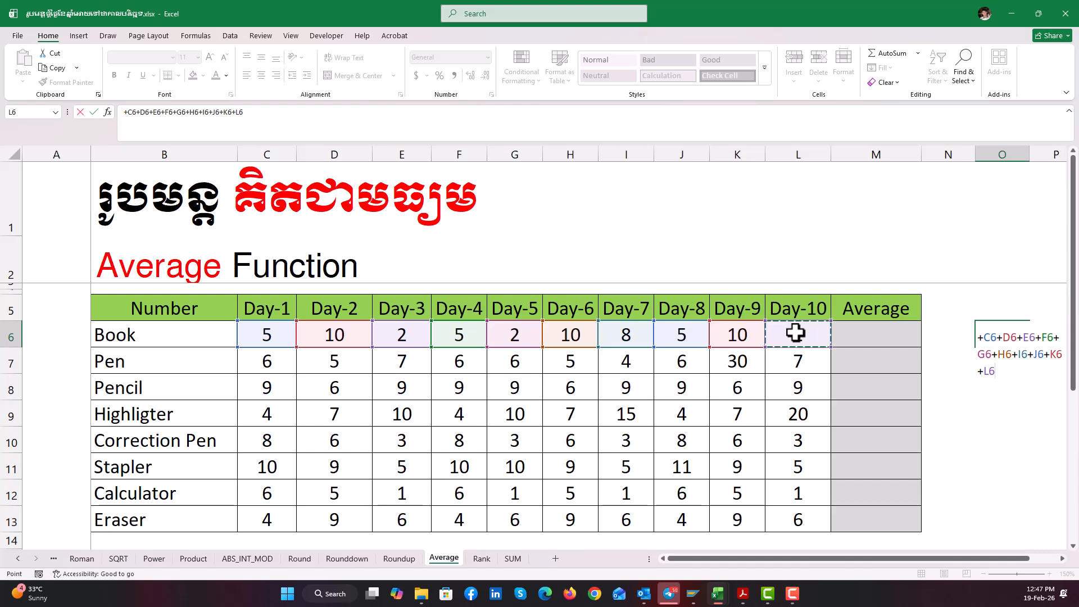
key("ctrl+Return")
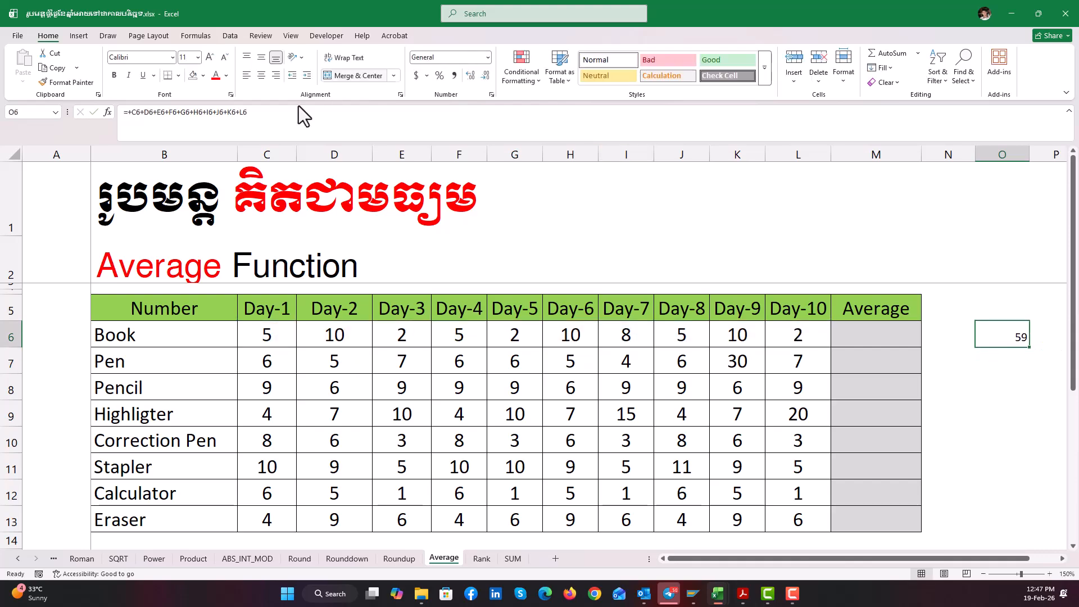
Step: Edit the O6 formula to enclose the sum of C6 to L6 in parentheses and divide it by 10
left_click(127, 112)
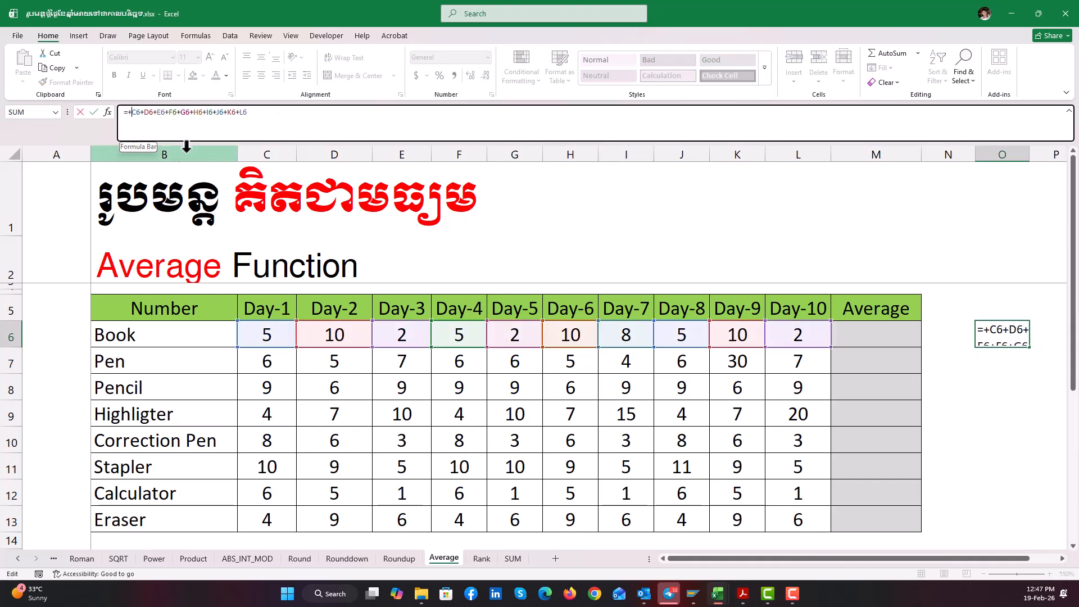
type("(")
left_click(260, 115)
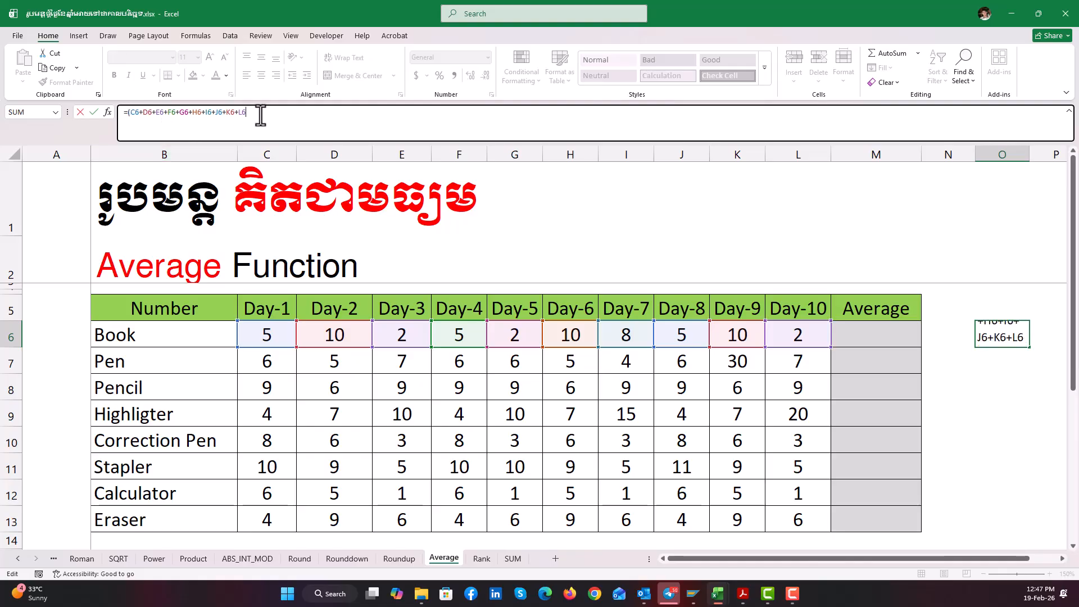
type(")/10")
key("Return")
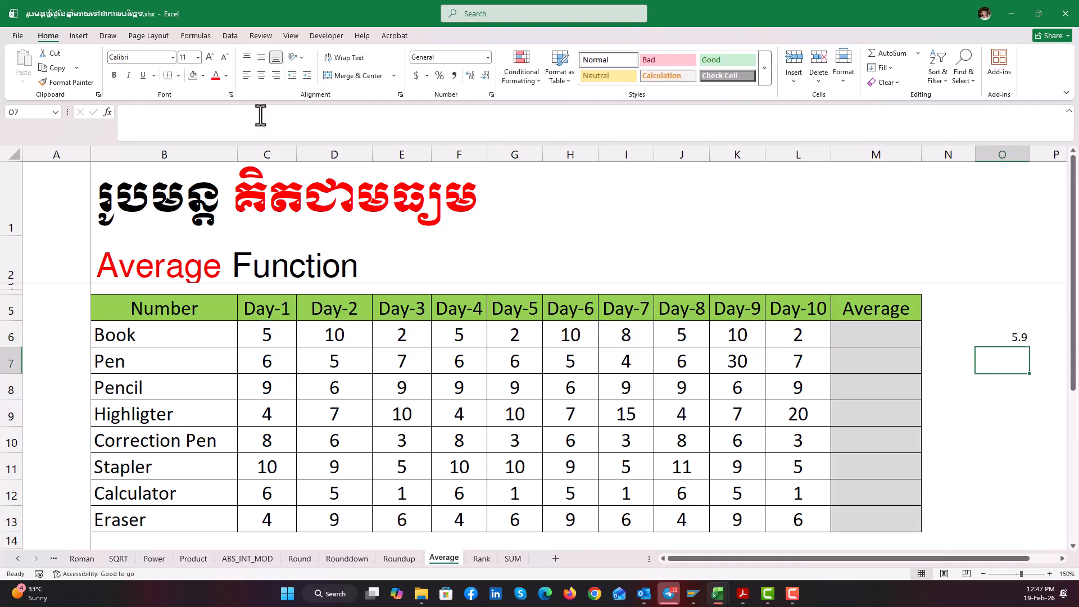
left_click(1004, 340)
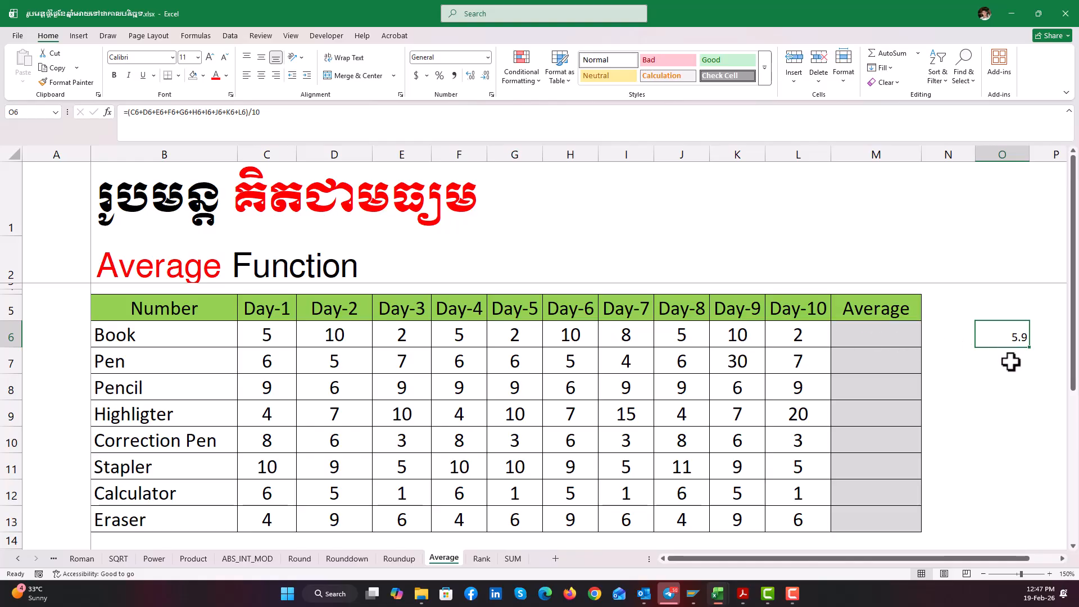
left_click(255, 332)
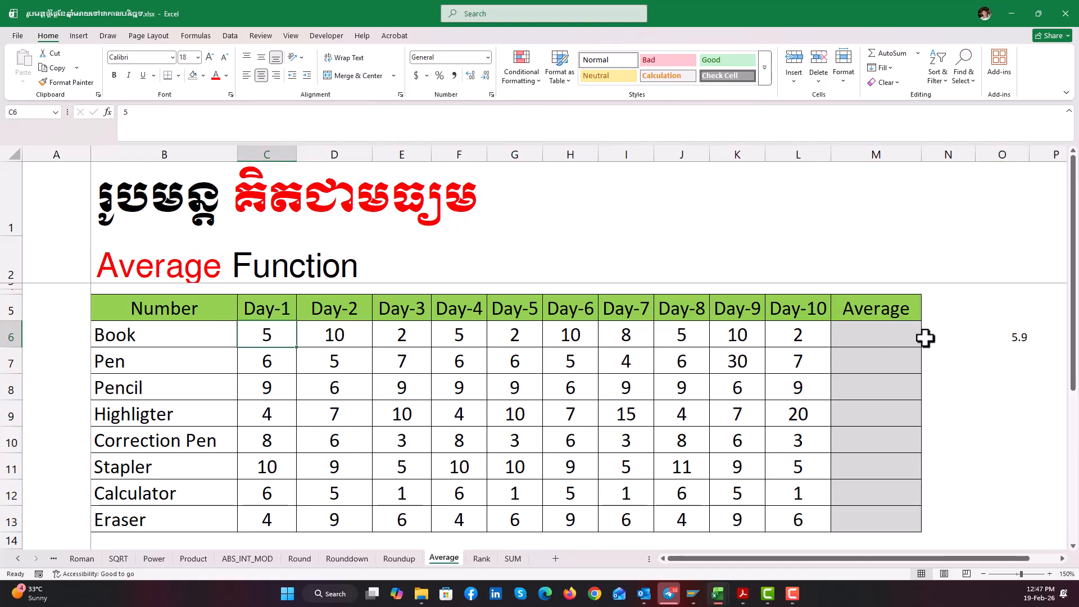
left_click(1019, 339)
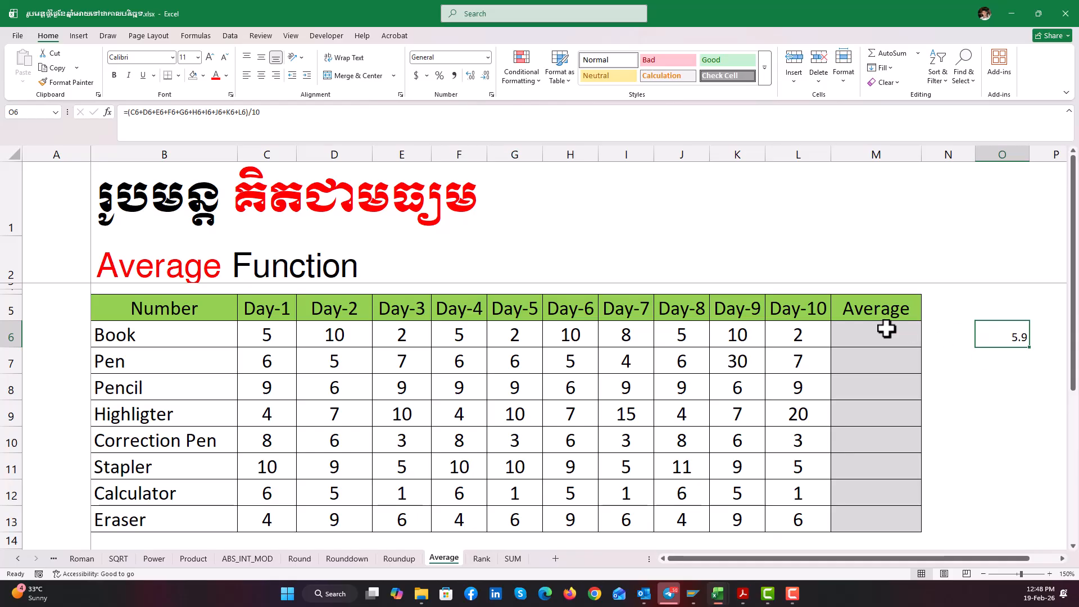
key("Delete")
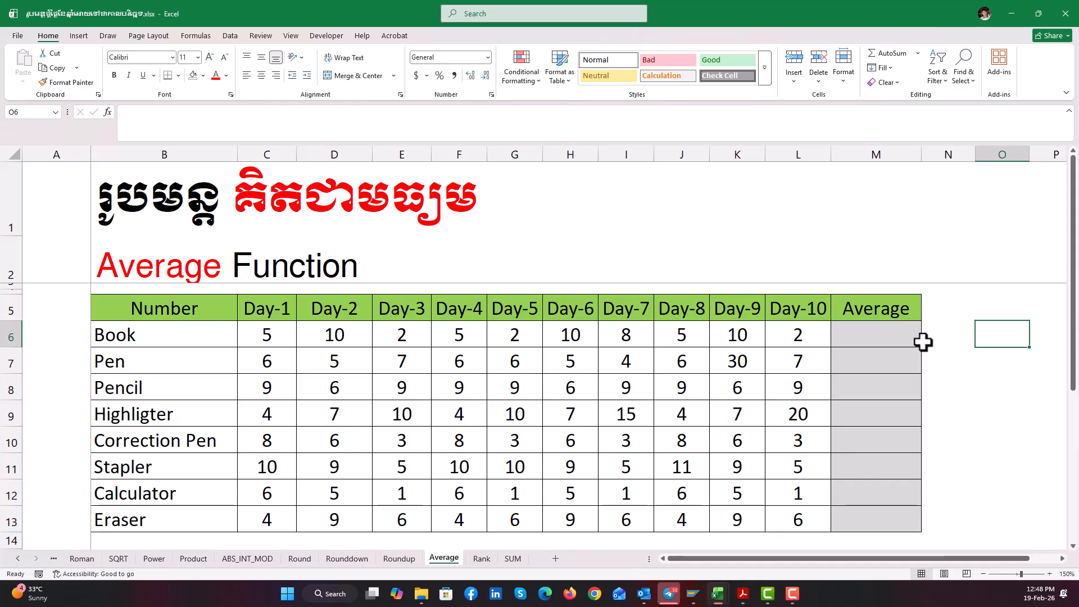
key("ctrl+z")
Step: Calculate the Book average in cell M6 with the formula =AVERAGE(C6:L6)
key("Left")
key("Left")
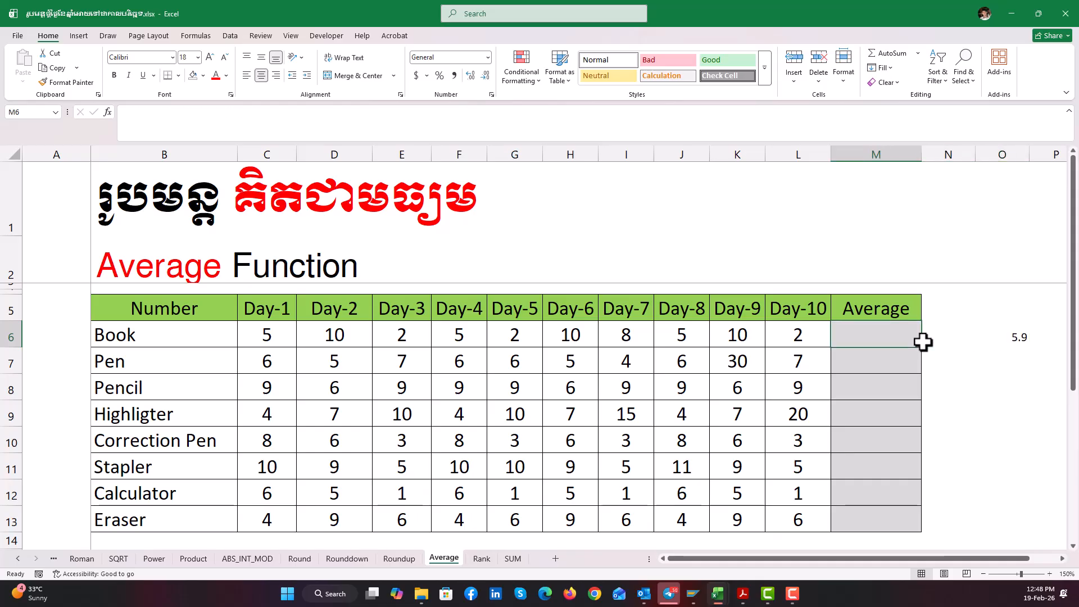
type("=")
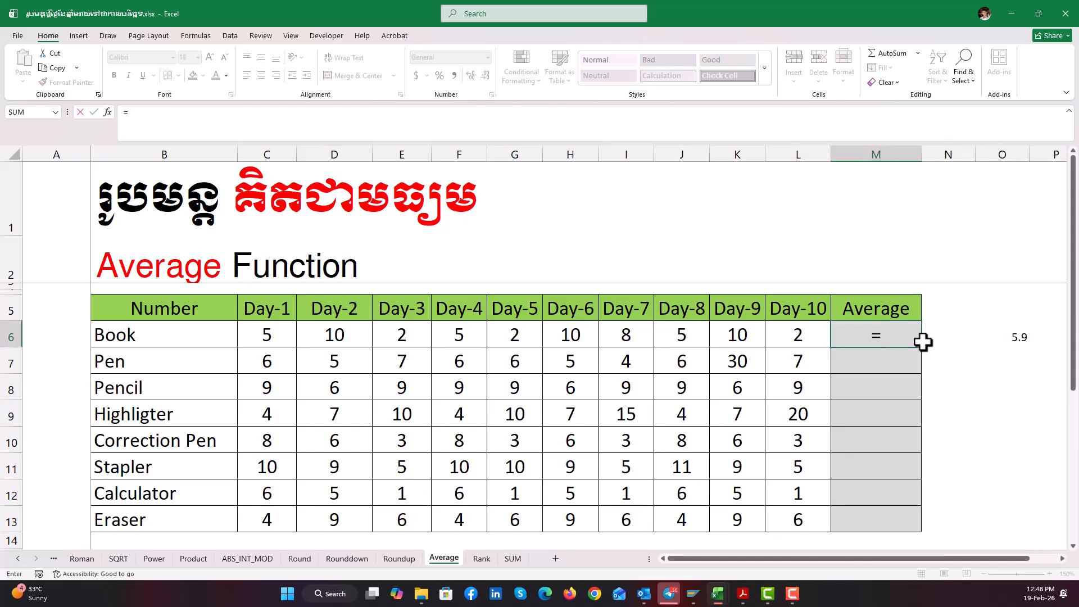
type("av")
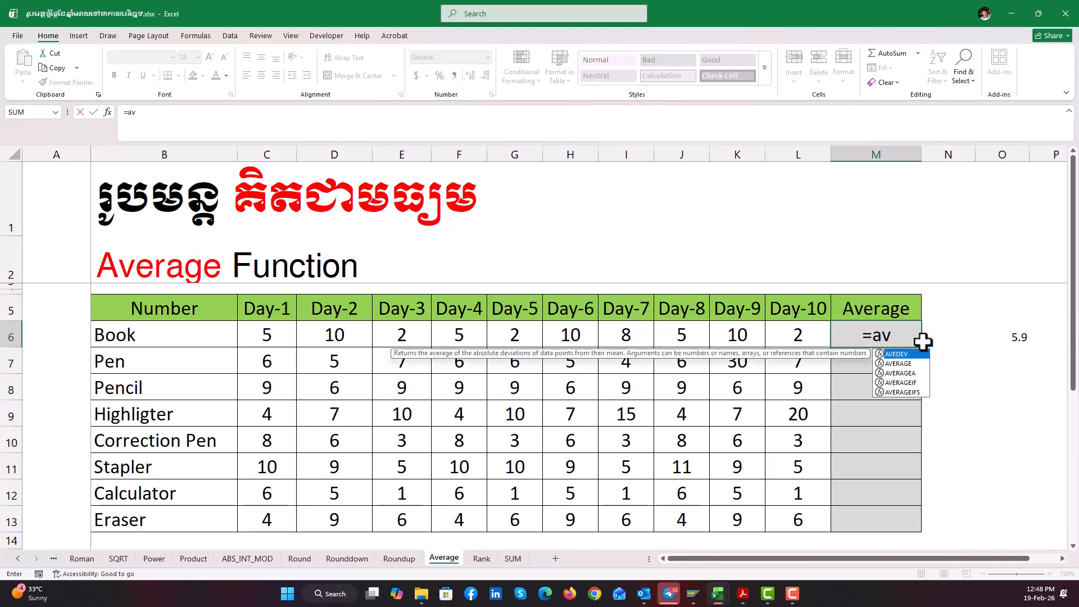
type("erage")
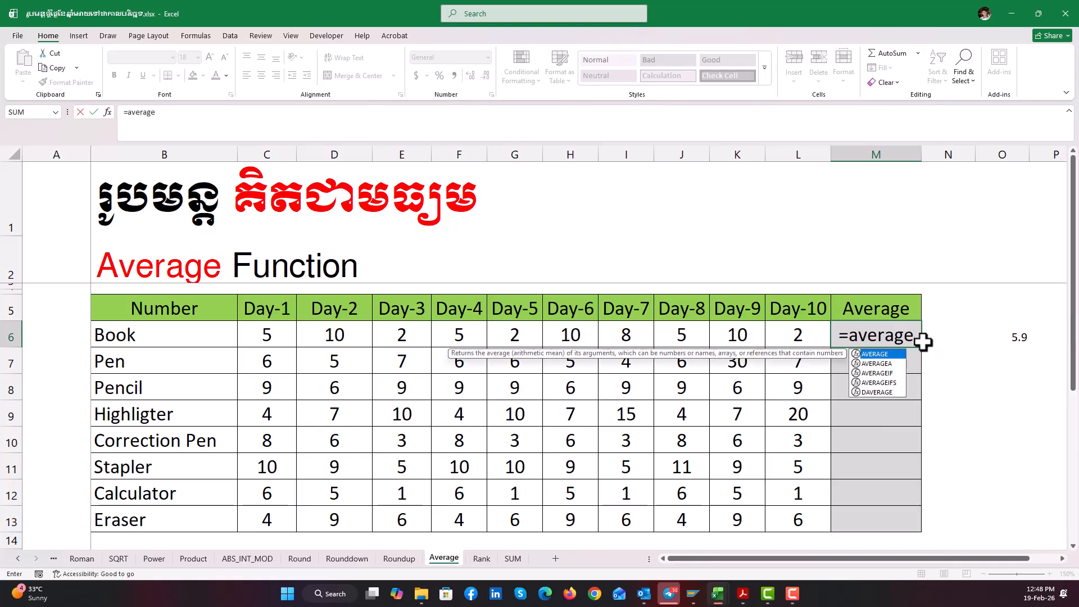
type("(")
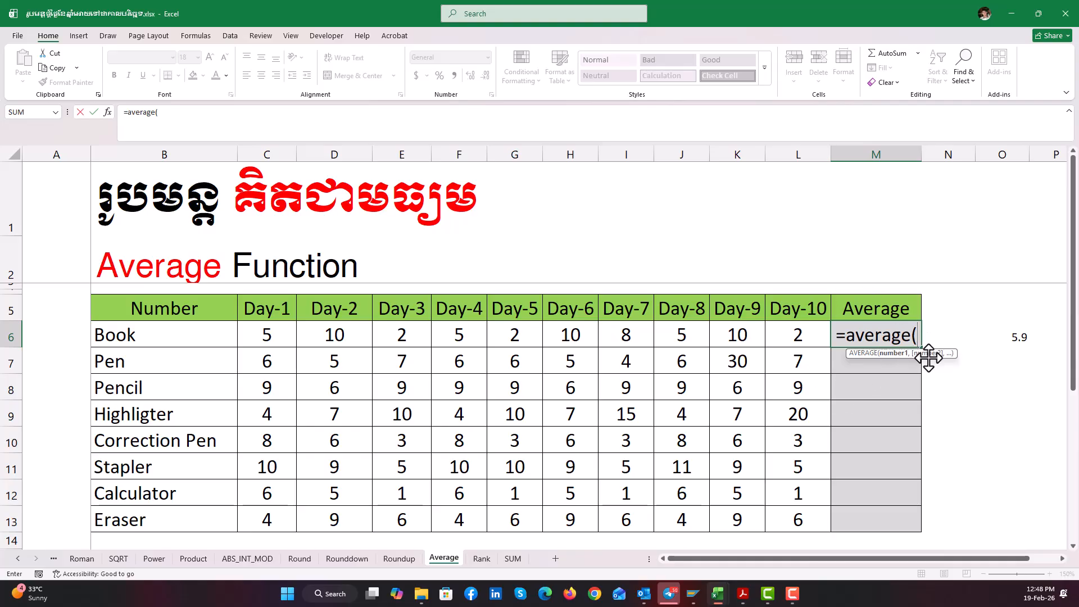
left_click(273, 336)
left_click_drag(273, 336, 789, 338)
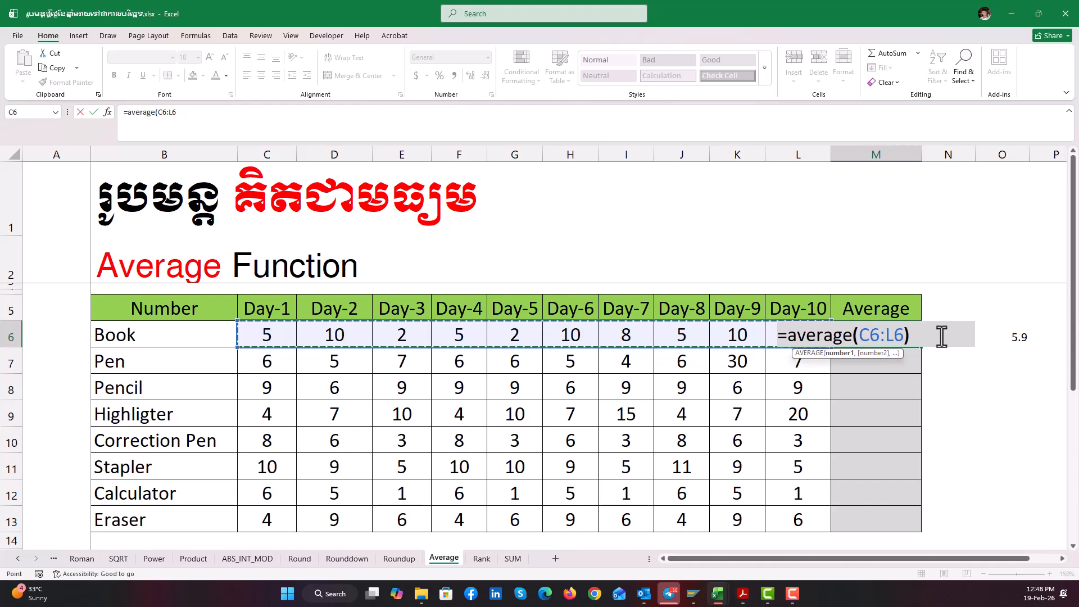
type(")")
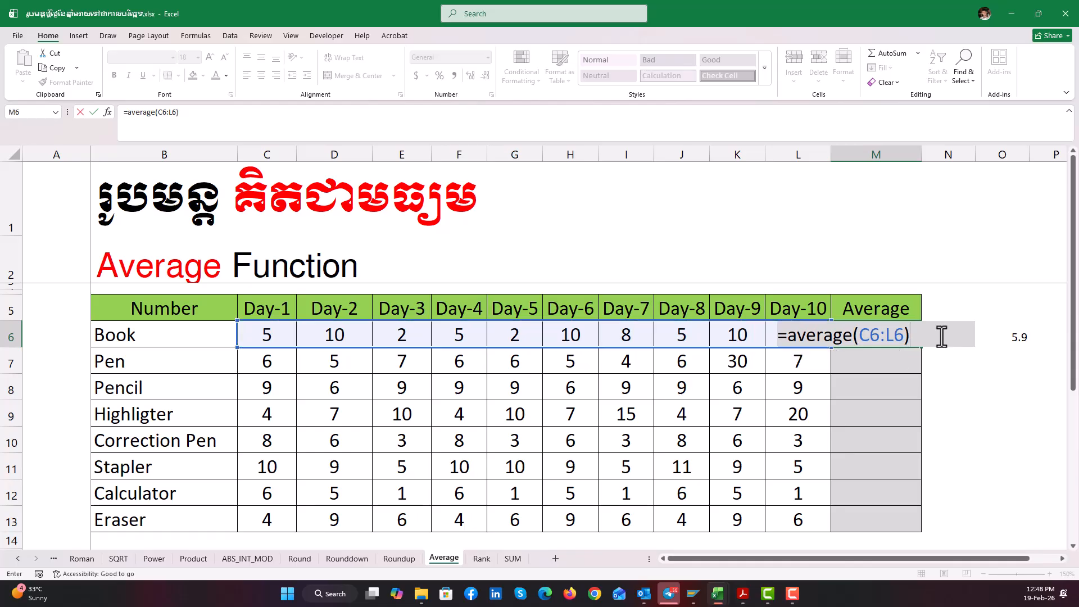
key("ctrl+Return")
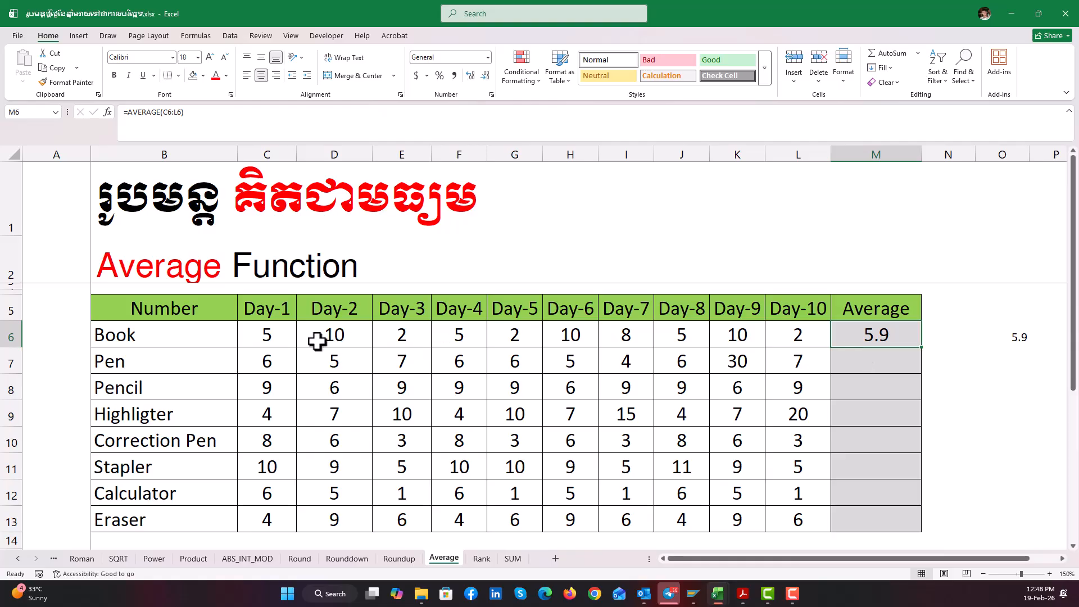
Step: Calculate the Pen average in M7 with =AVERAGE(C7:L7) and fill that formula down to the Eraser row (M13)
left_click(876, 360)
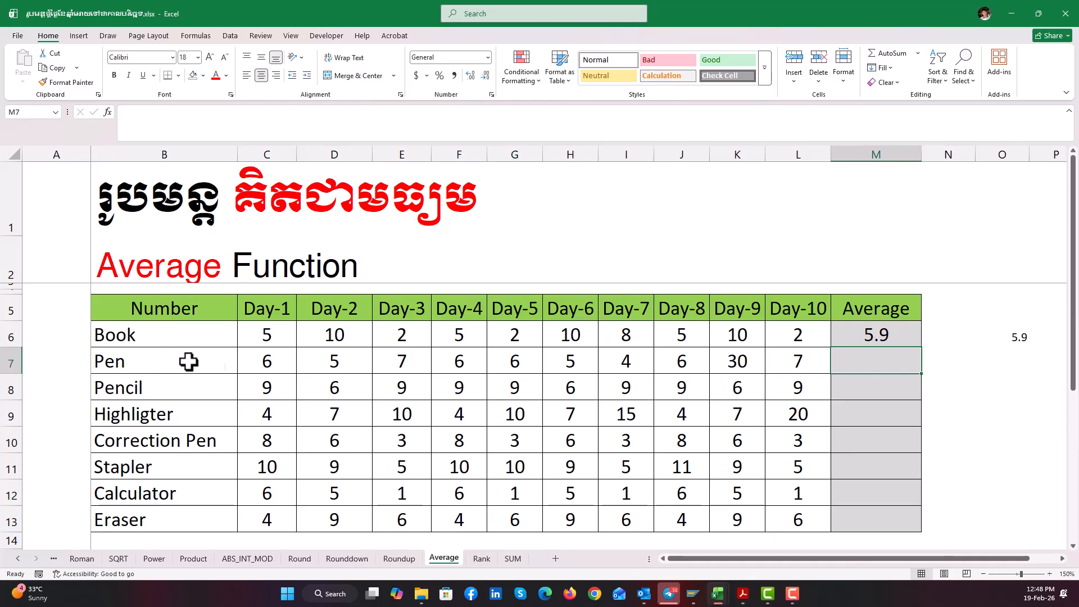
left_click(889, 337)
left_click(888, 359)
type("=")
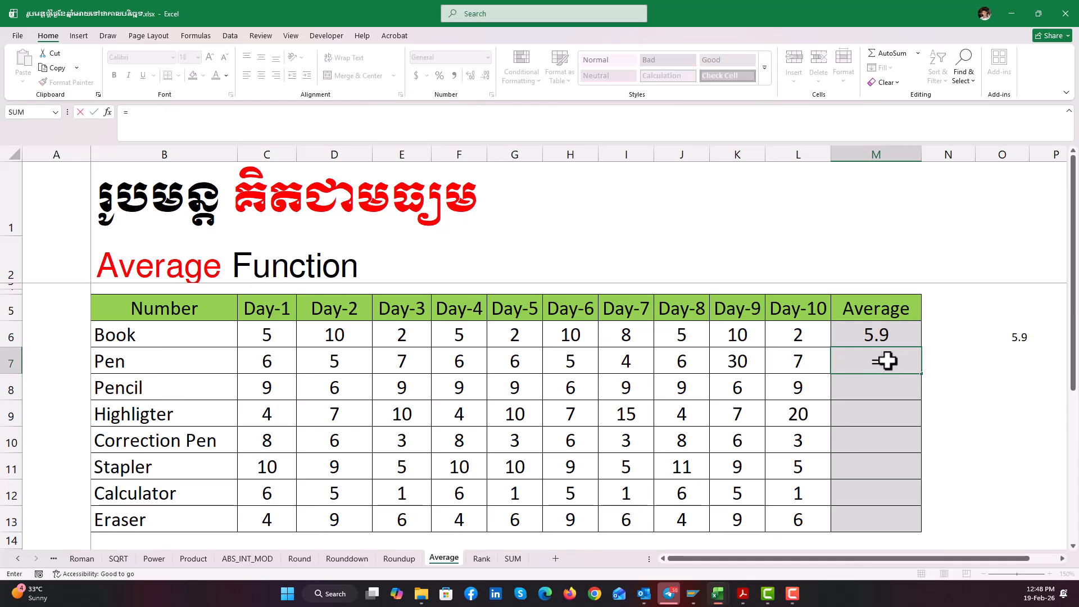
type("s")
key("BackSpace")
type("av")
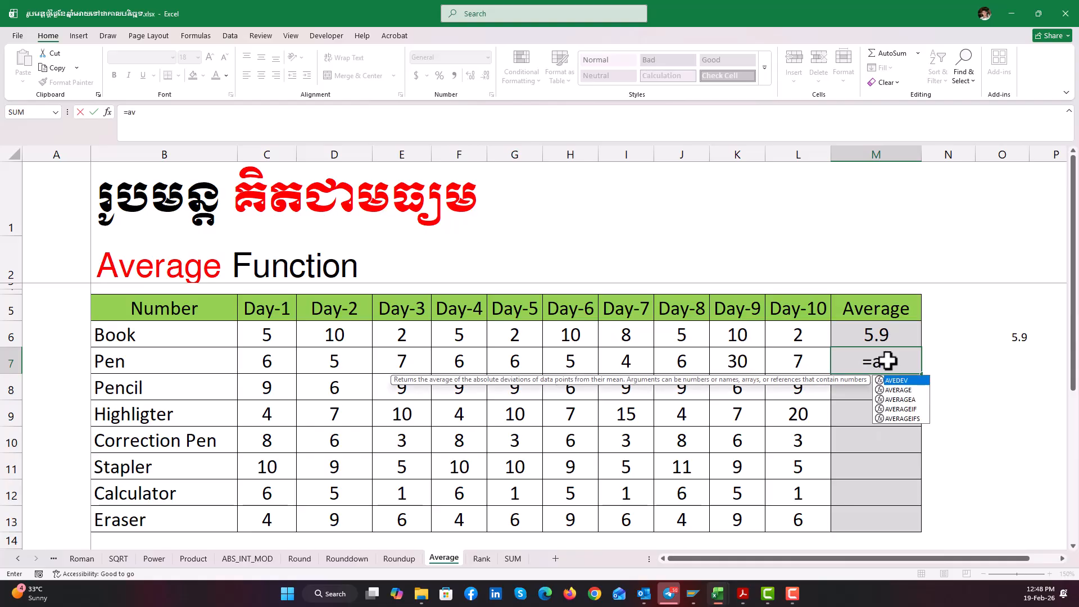
type("erage")
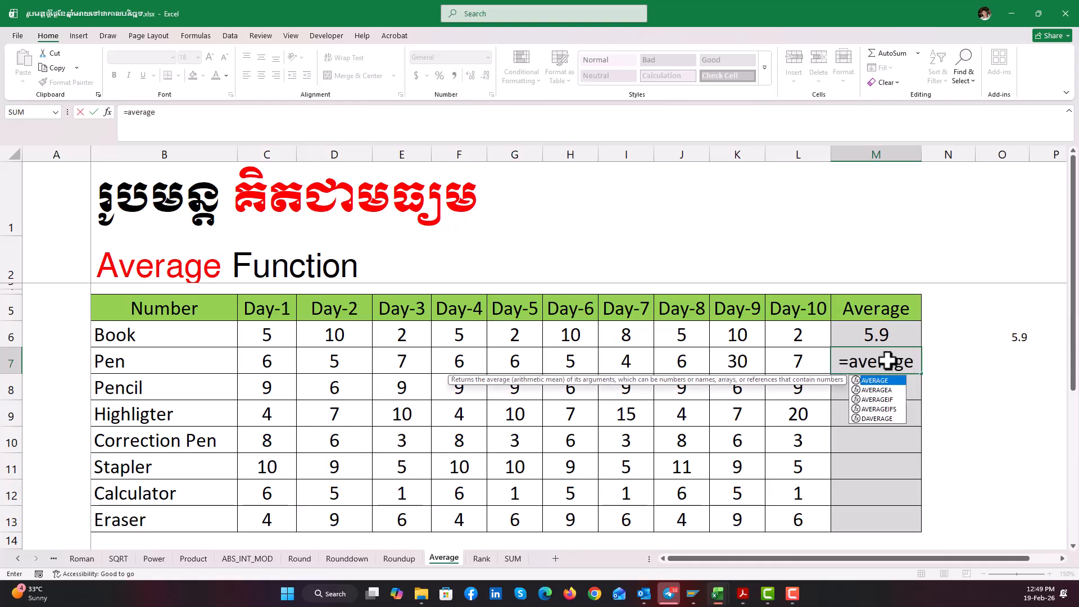
type("(")
left_click_drag(264, 363, 787, 344)
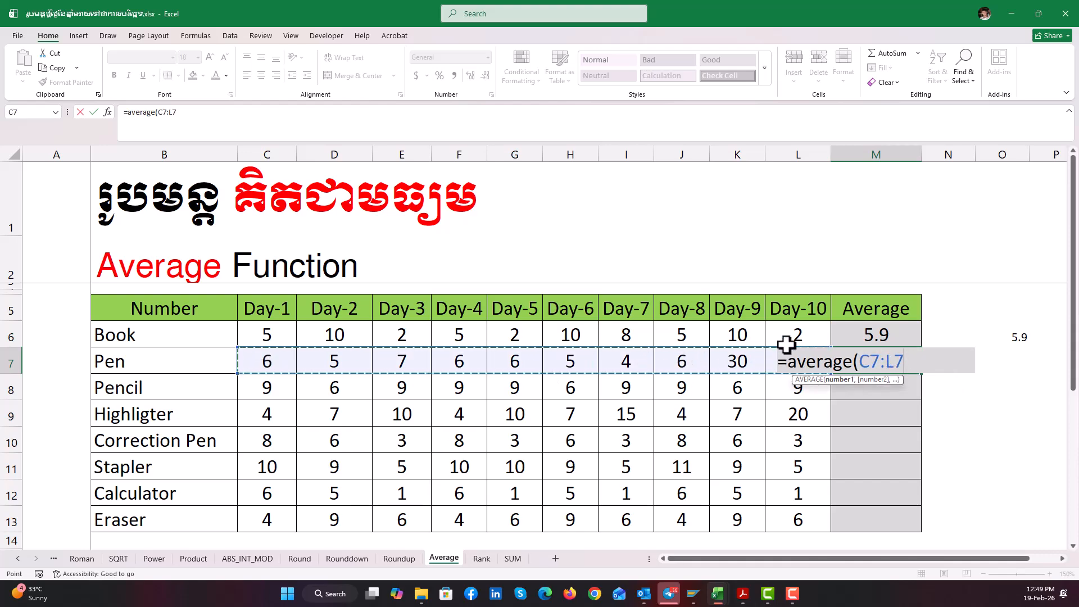
type(")")
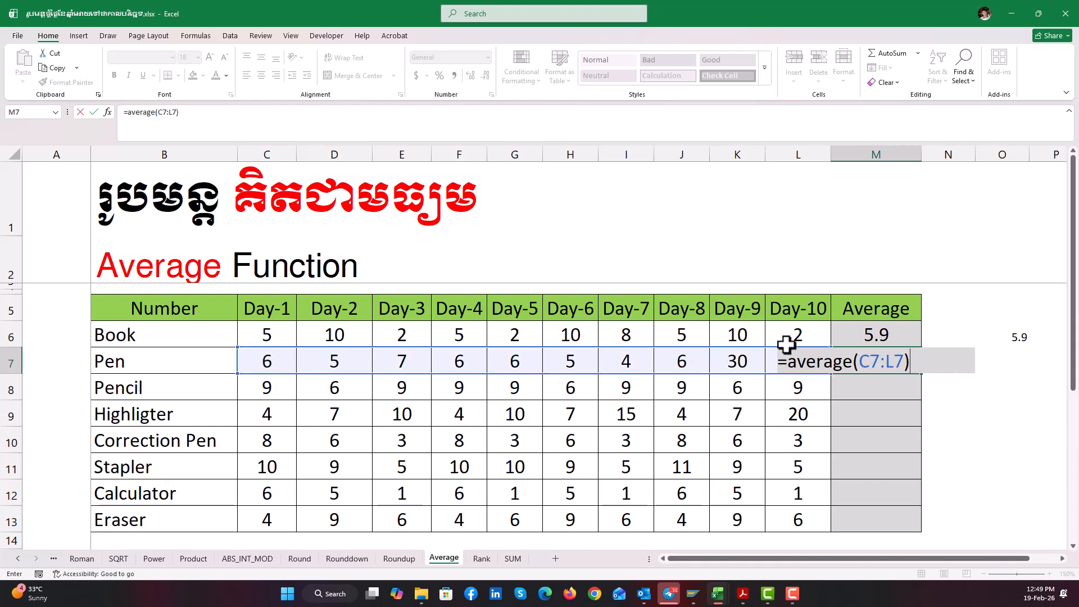
key("Return")
key("Up")
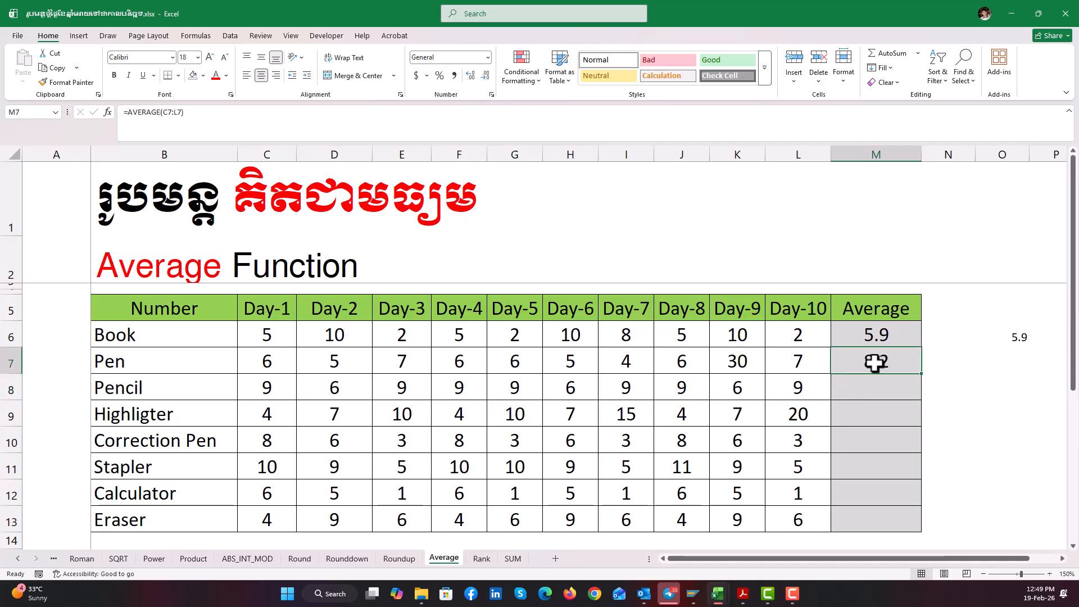
left_click_drag(923, 373, 911, 526)
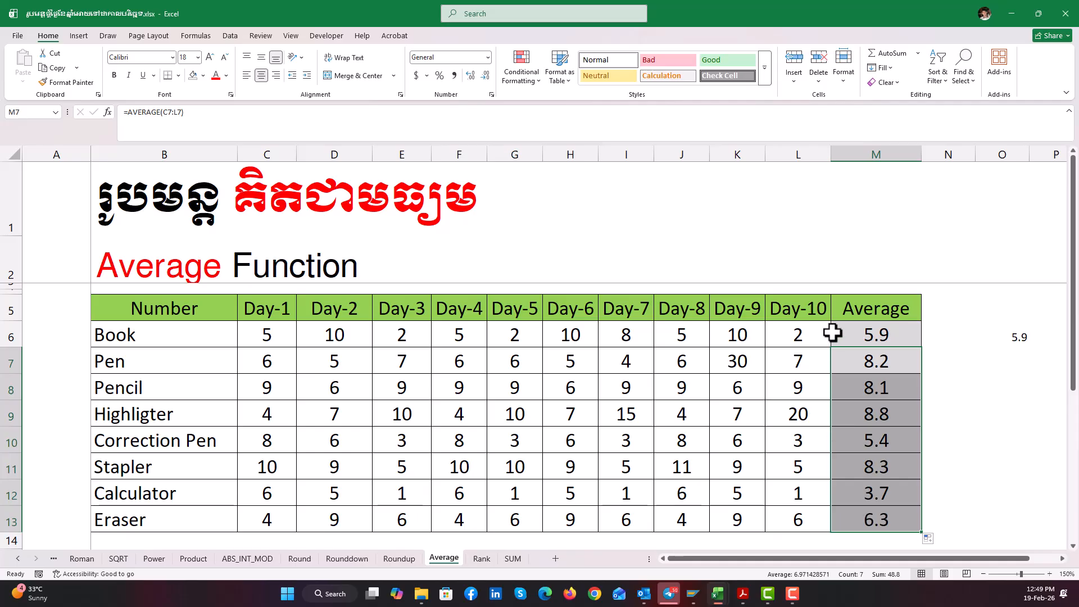
Step: Check the AVERAGE formulas in the Average column for Book, Eraser, Calculator, Pencil and Correction Pen
left_click(872, 335)
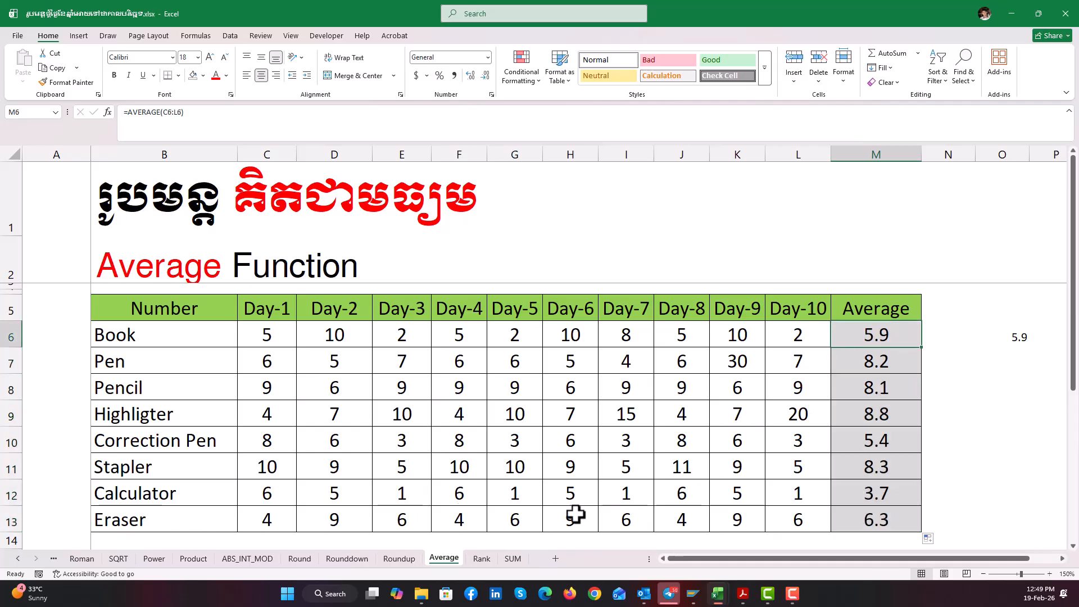
left_click(849, 521)
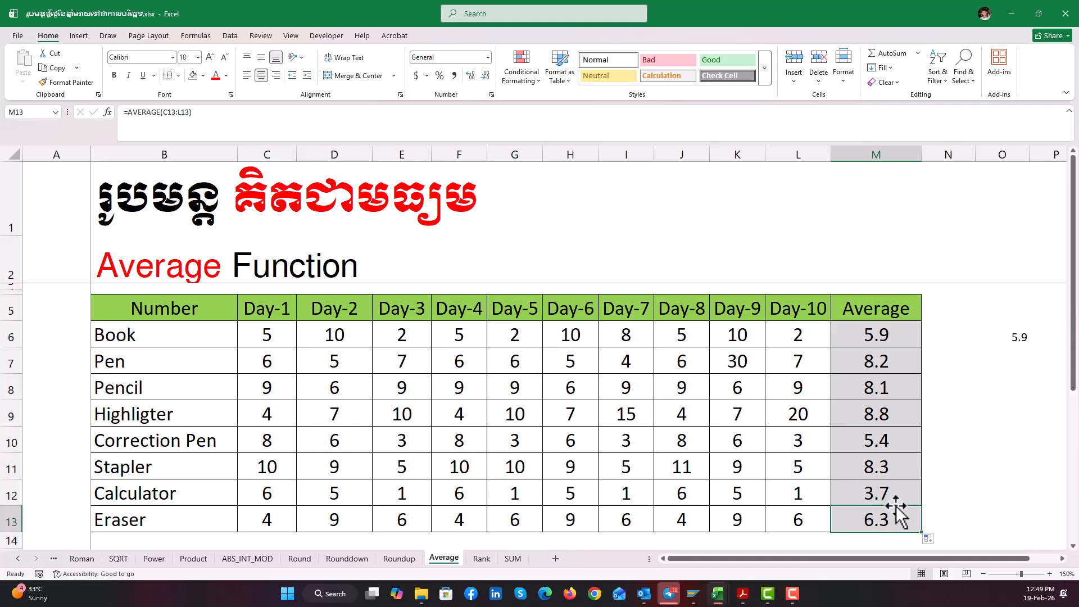
left_click(898, 487)
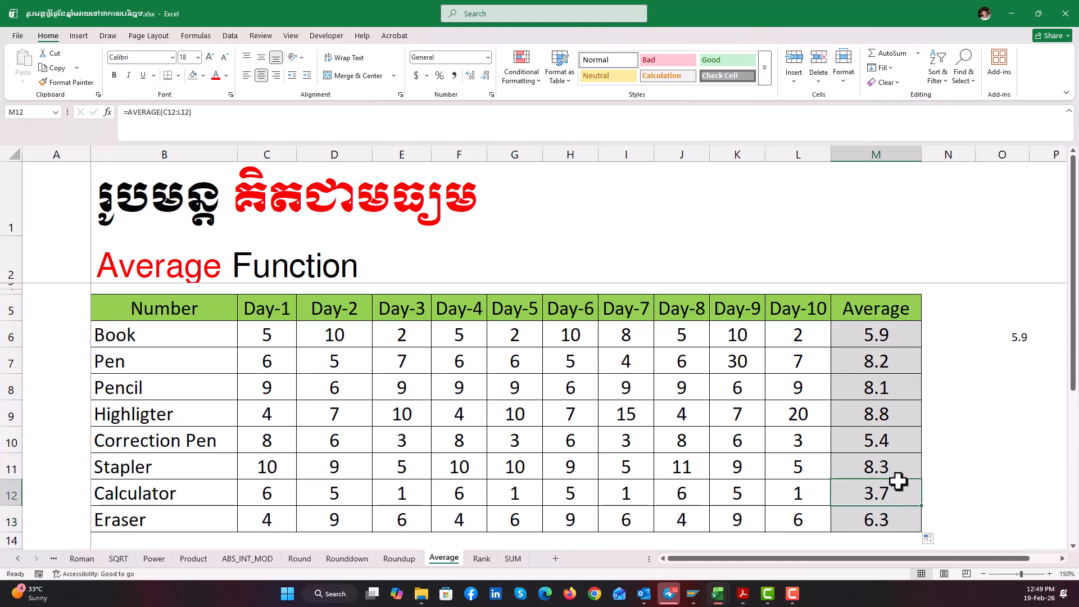
left_click(901, 337)
left_click(893, 385)
left_click(885, 441)
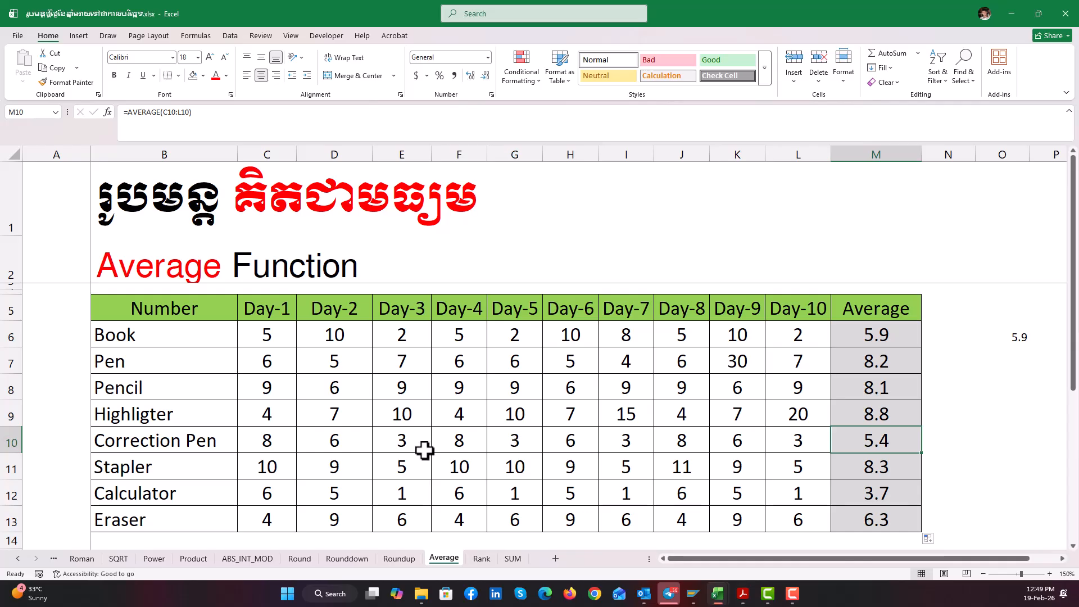